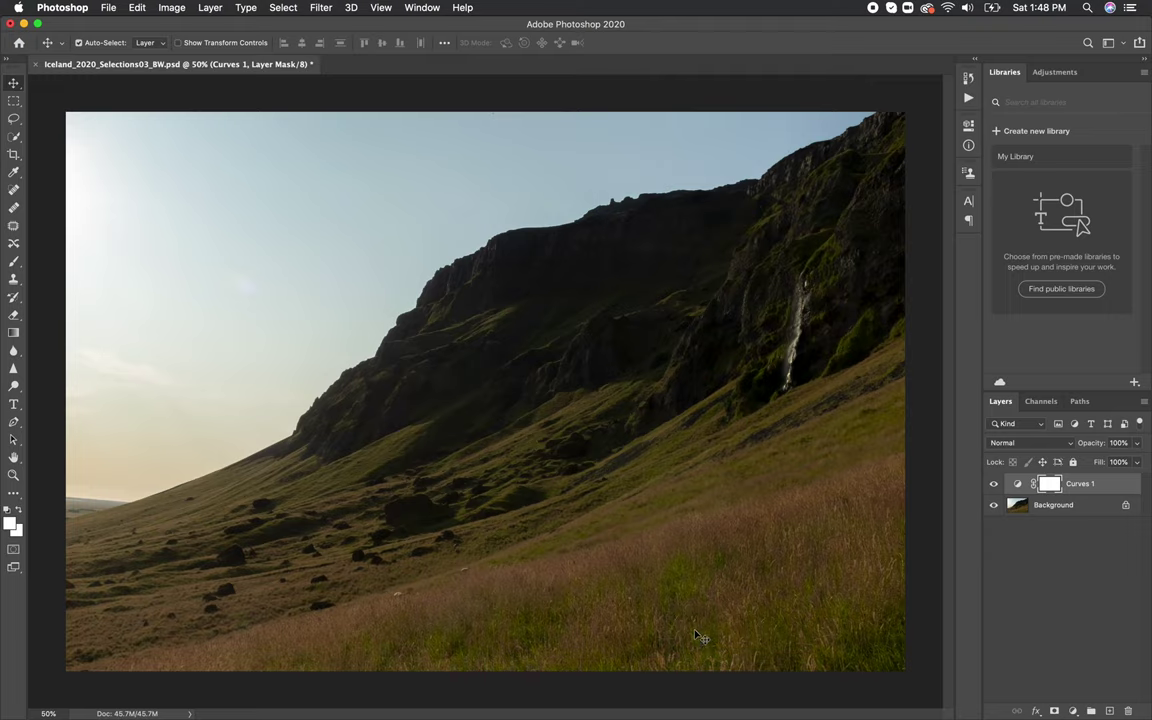
Step: Open the Image Size dialog from the Image menu and move it slightly aside
{"action": "left_click", "coordinate": [172, 8]}
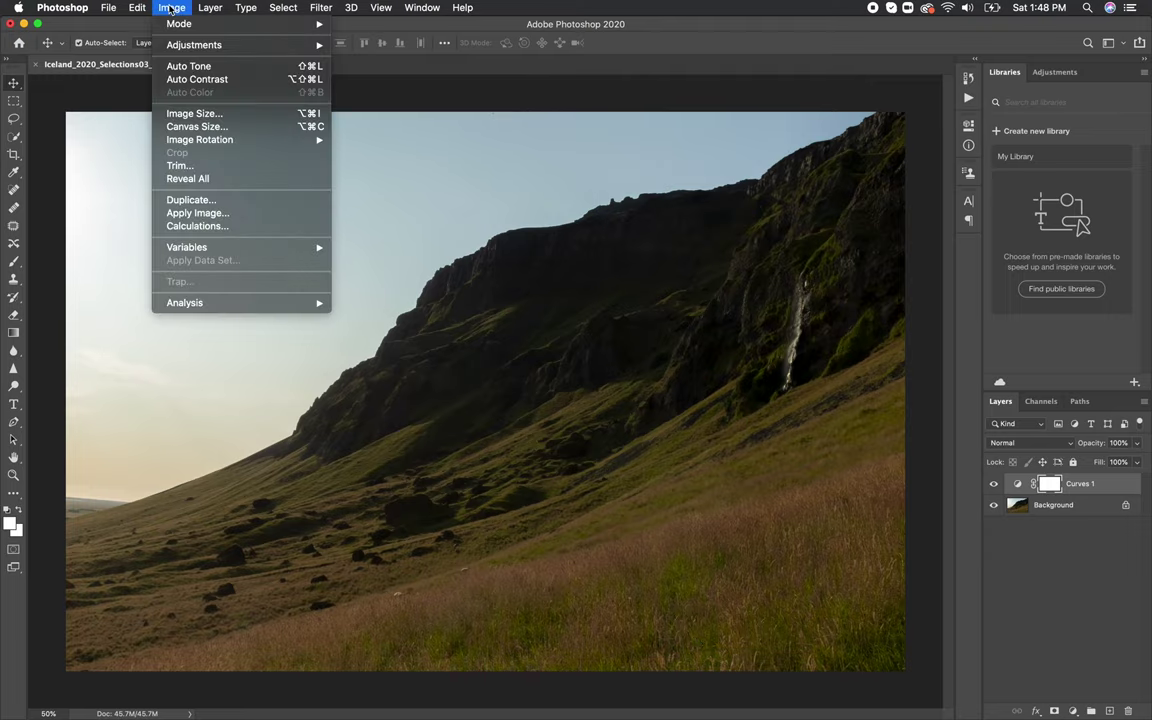
{"action": "left_click", "coordinate": [222, 113]}
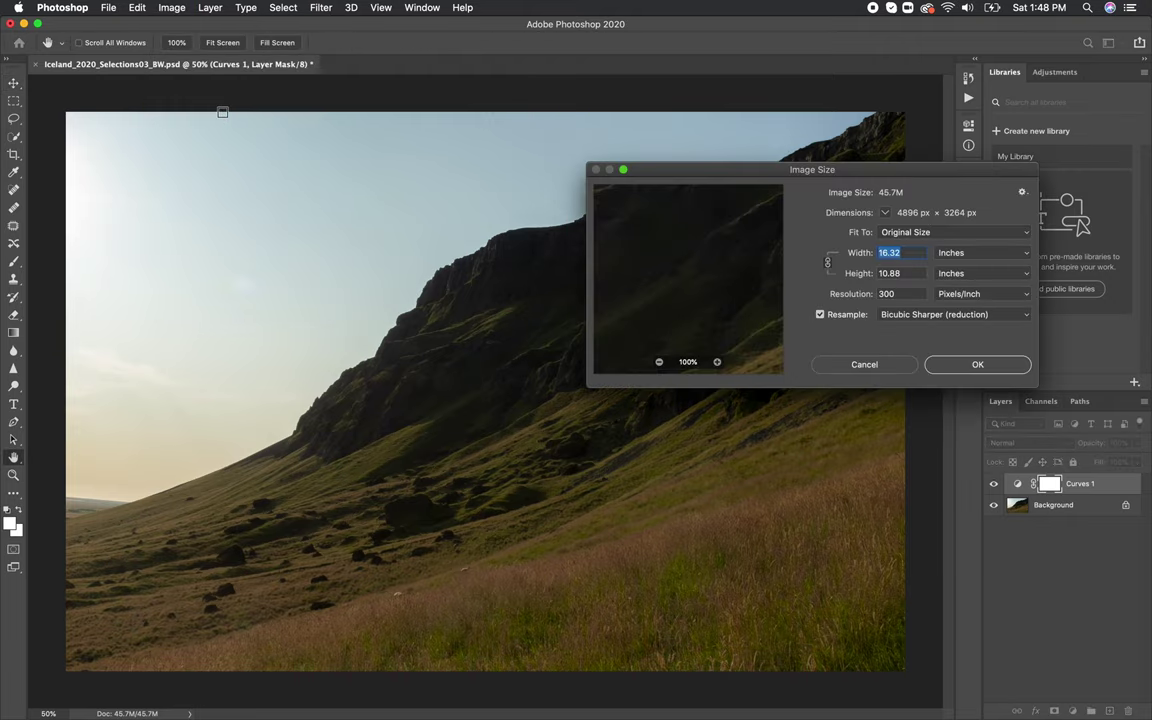
{"action": "left_click_drag", "start_coordinate": [791, 171], "coordinate": [741, 154]}
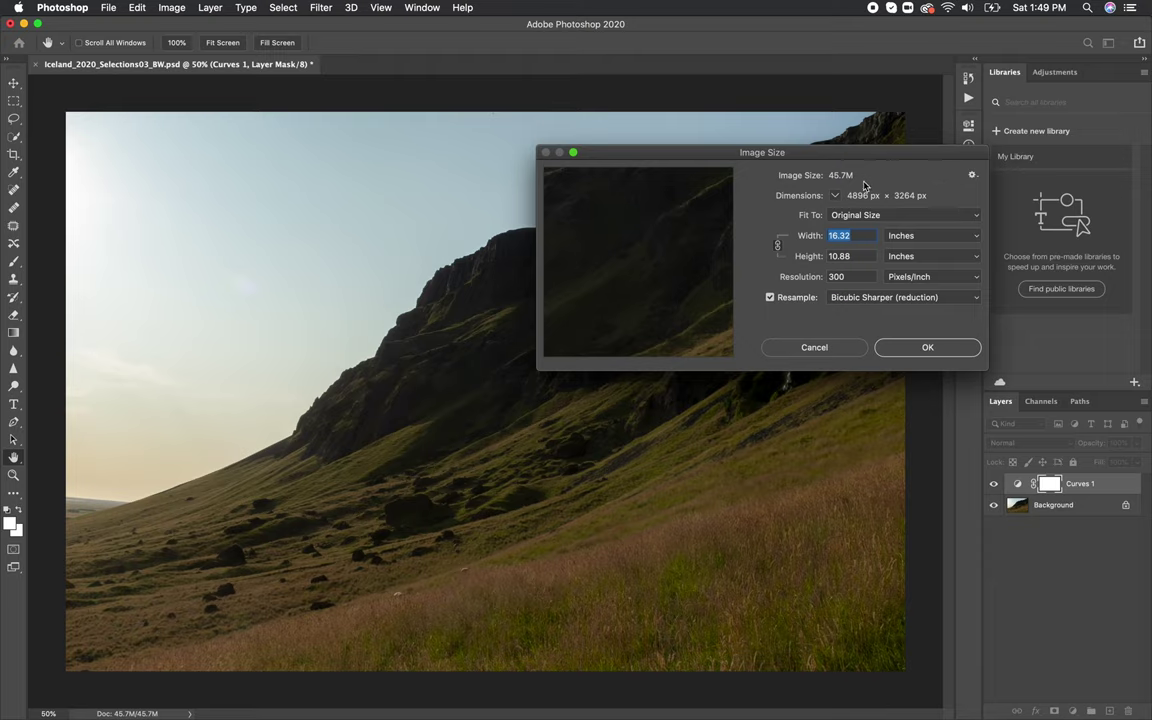
Step: Check the 4896 × 3264 px size in pixels, then set the units back to inches
{"action": "left_click", "coordinate": [921, 237]}
{"action": "left_click", "coordinate": [905, 223]}
{"action": "left_click", "coordinate": [919, 237]}
{"action": "left_click", "coordinate": [918, 246]}
Step: With resampling off, try print widths of 10, 30 and 8 inches
{"action": "left_click", "coordinate": [771, 298]}
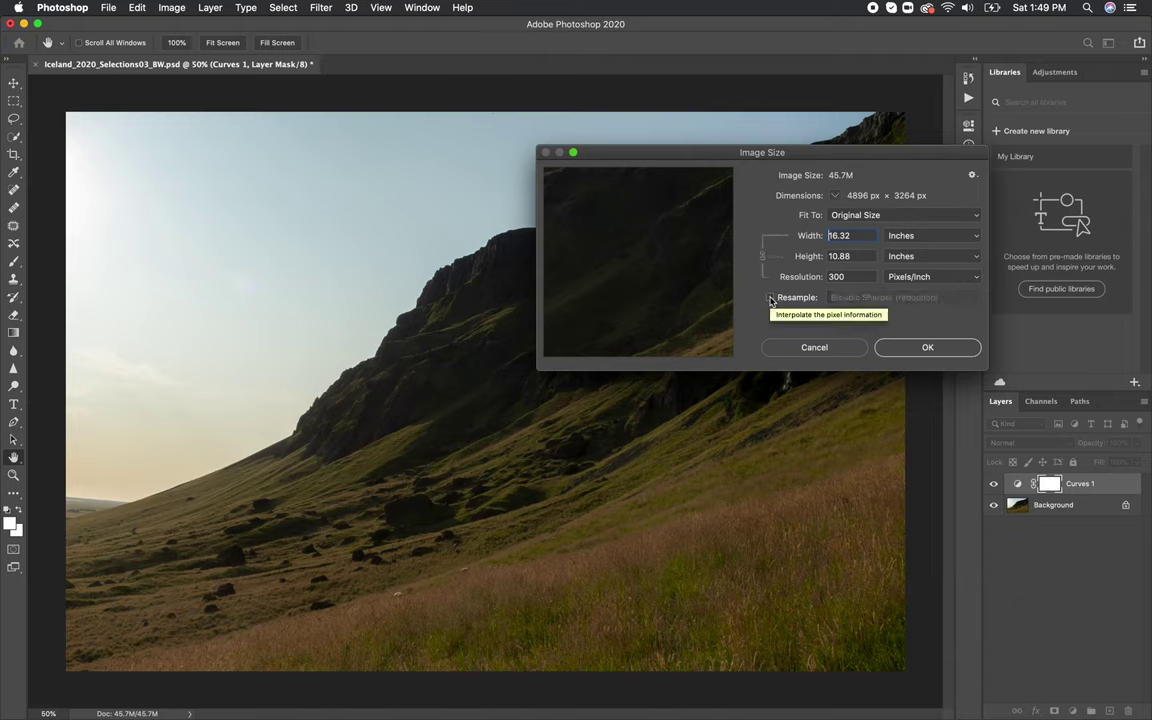
{"action": "double_click", "coordinate": [854, 237]}
{"action": "type", "text": "10"}
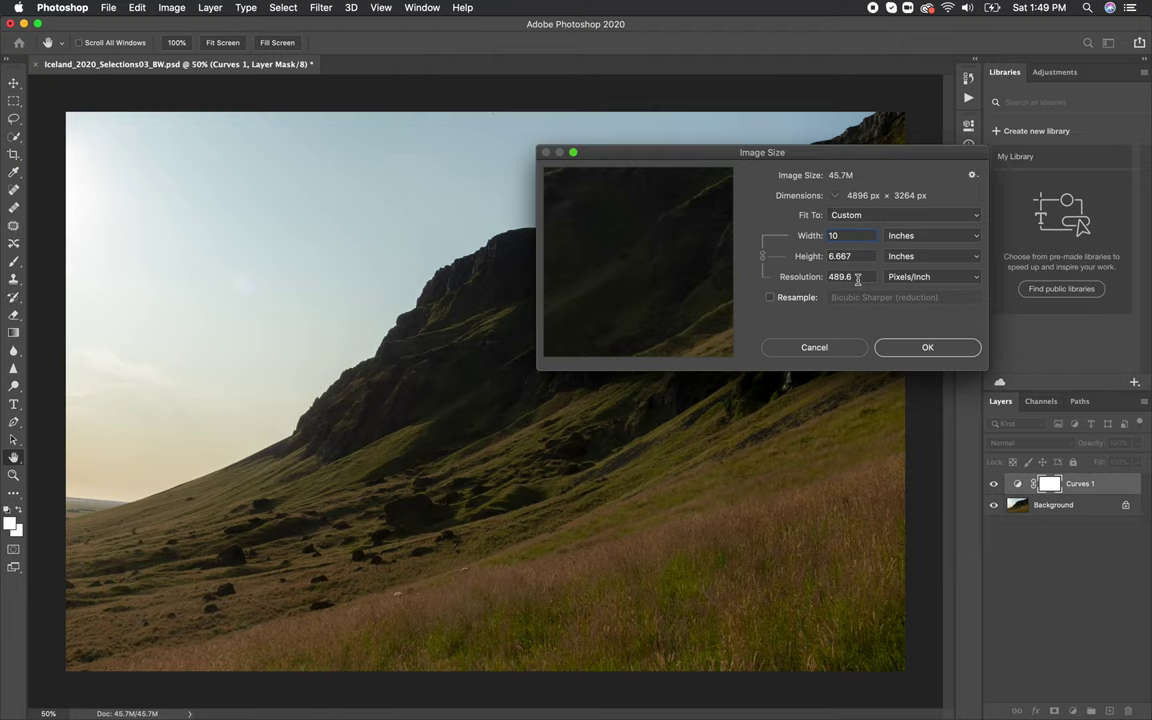
{"action": "double_click", "coordinate": [855, 235]}
{"action": "type", "text": "30"}
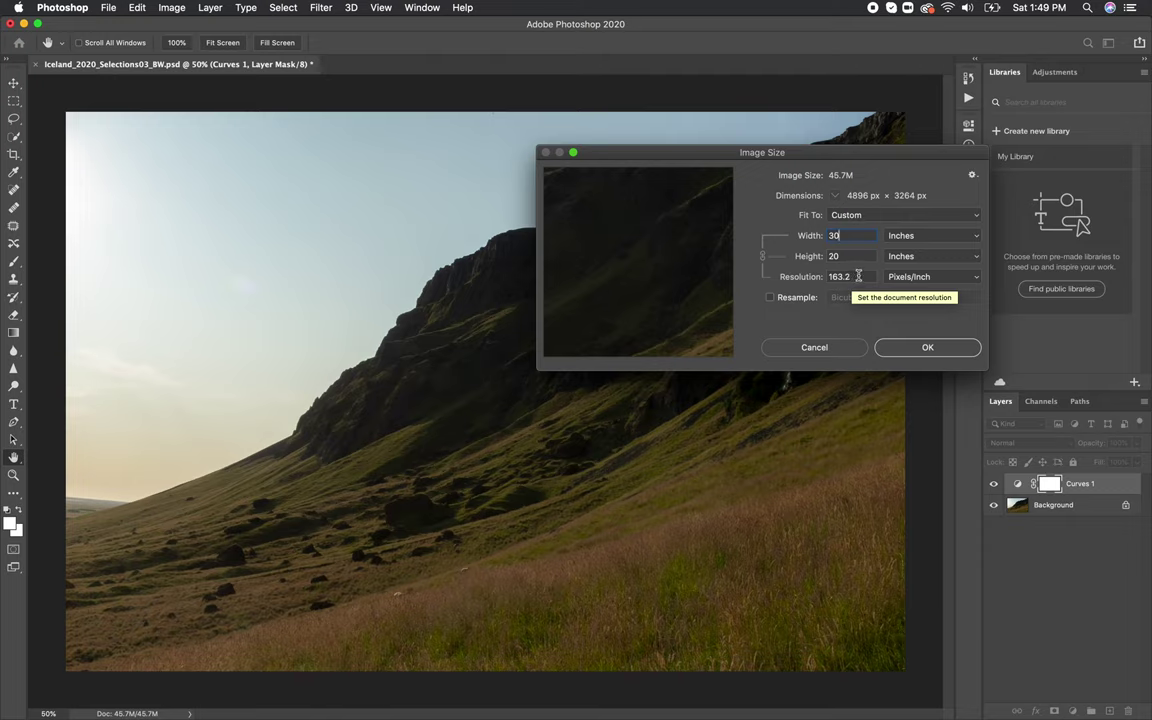
{"action": "double_click", "coordinate": [856, 236]}
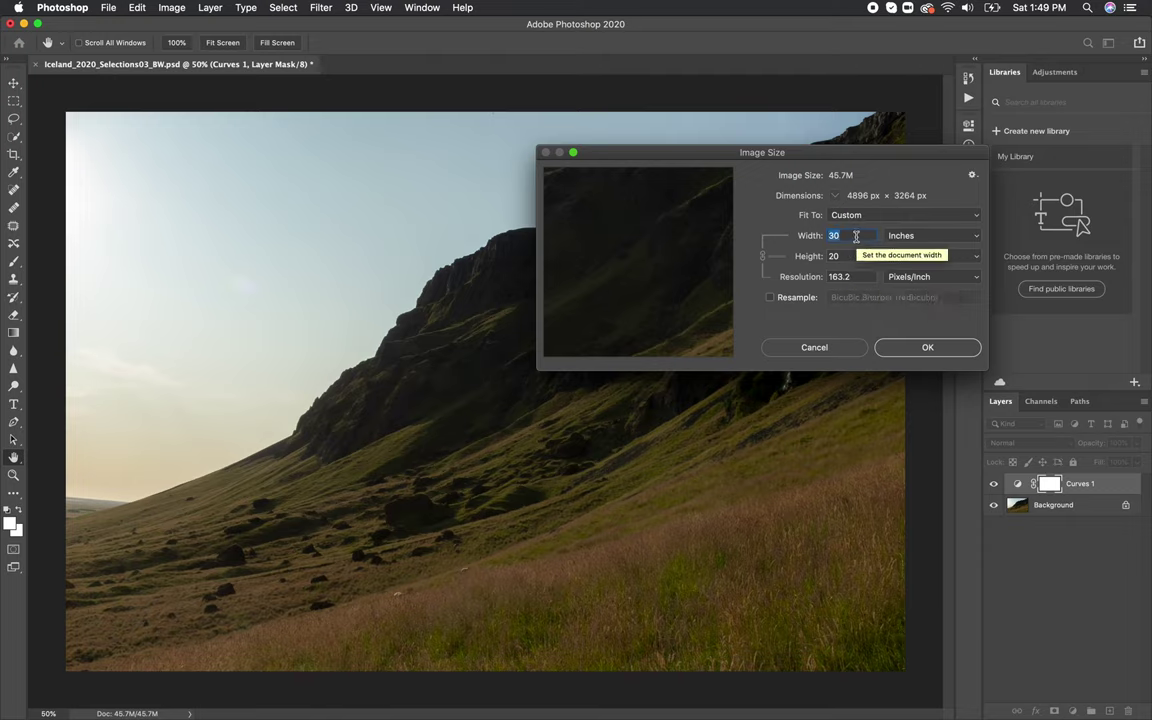
{"action": "type", "text": "8"}
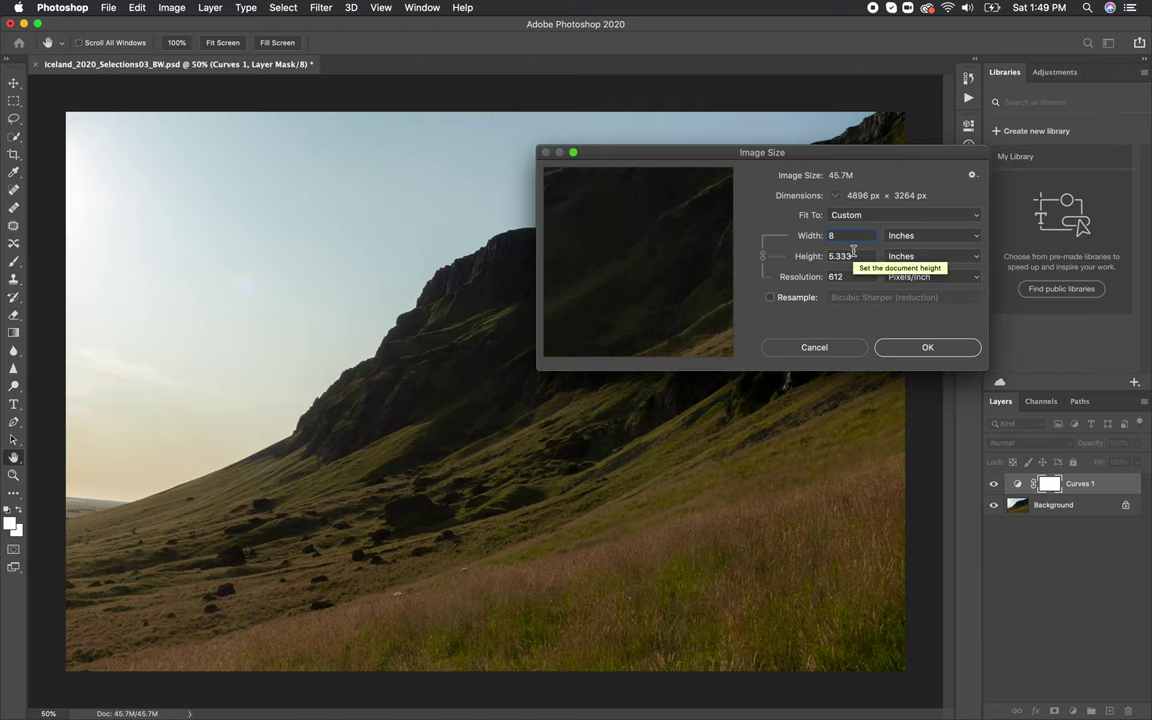
Step: Set the print size to 12 × 8 inches, which recalculates resolution to 408 ppi
{"action": "type", "text": "12"}
{"action": "key", "text": "Tab"}
{"action": "type", "text": "8"}
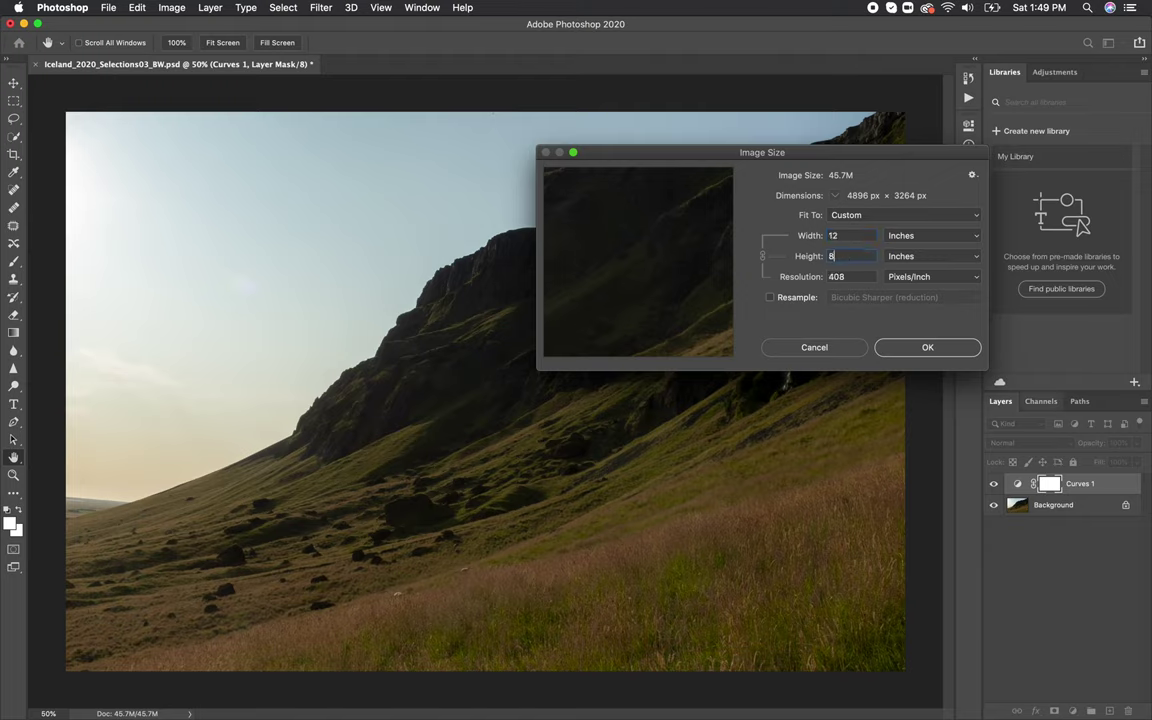
Step: Turn Resample back on and set the width to 10 inches
{"action": "left_click", "coordinate": [770, 298]}
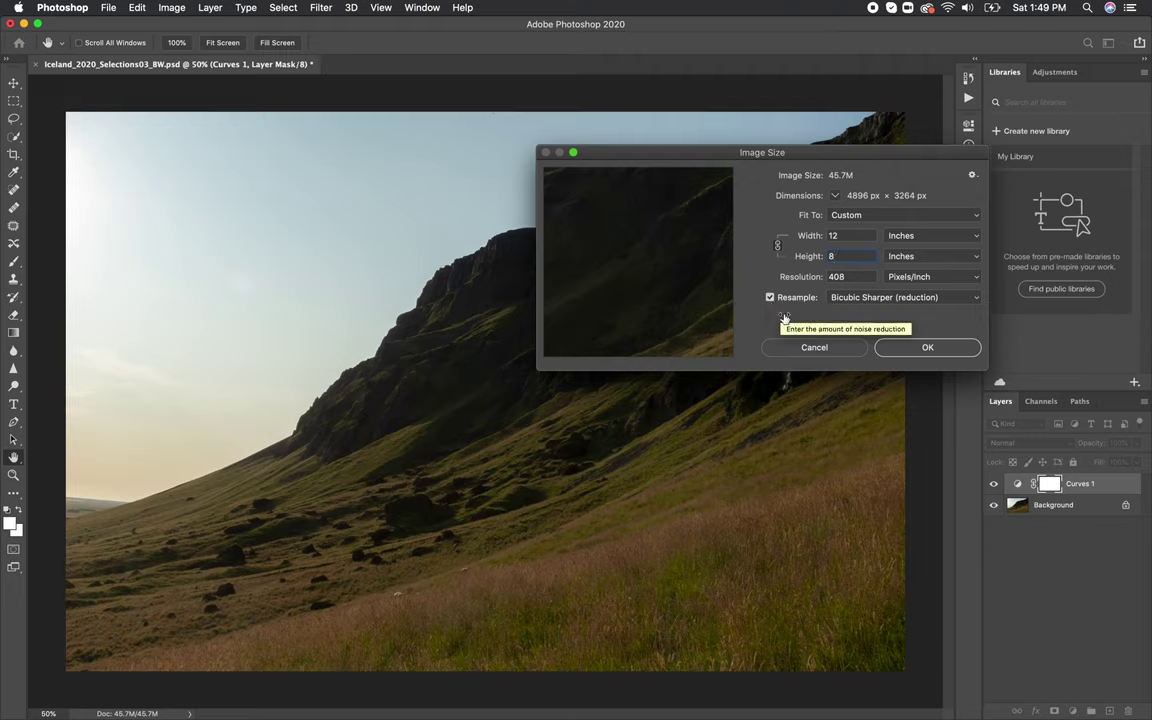
{"action": "left_click", "coordinate": [771, 298]}
{"action": "left_click", "coordinate": [771, 298]}
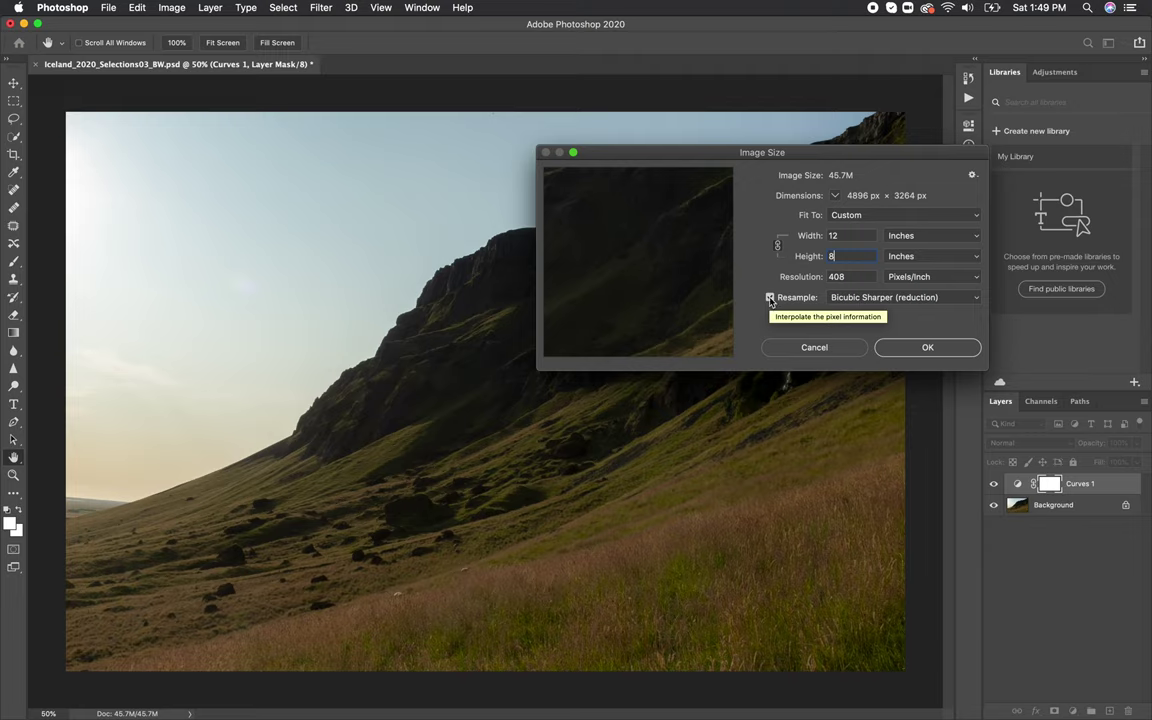
{"action": "double_click", "coordinate": [858, 277]}
{"action": "double_click", "coordinate": [849, 236]}
{"action": "type", "text": "10"}
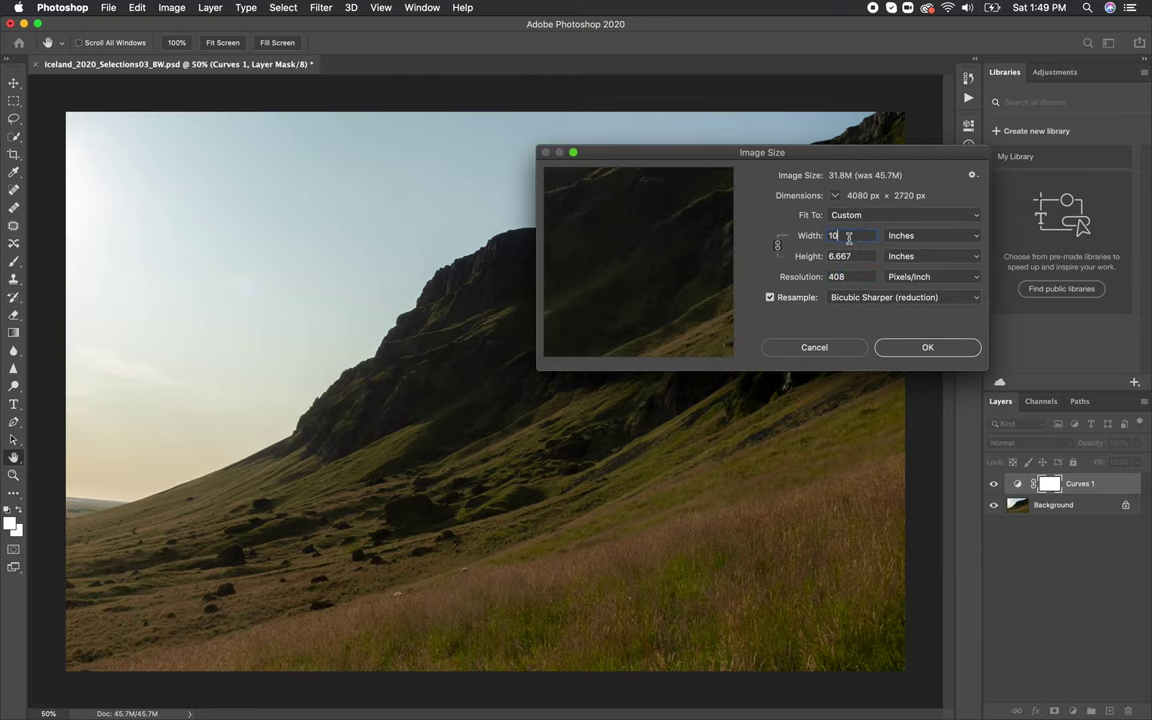
Step: Try resolutions of 300 and 200 ppi, then settle on 900 ppi for 9000 × 6000 px
{"action": "double_click", "coordinate": [847, 277]}
{"action": "type", "text": "300"}
{"action": "double_click", "coordinate": [847, 277]}
{"action": "type", "text": "200"}
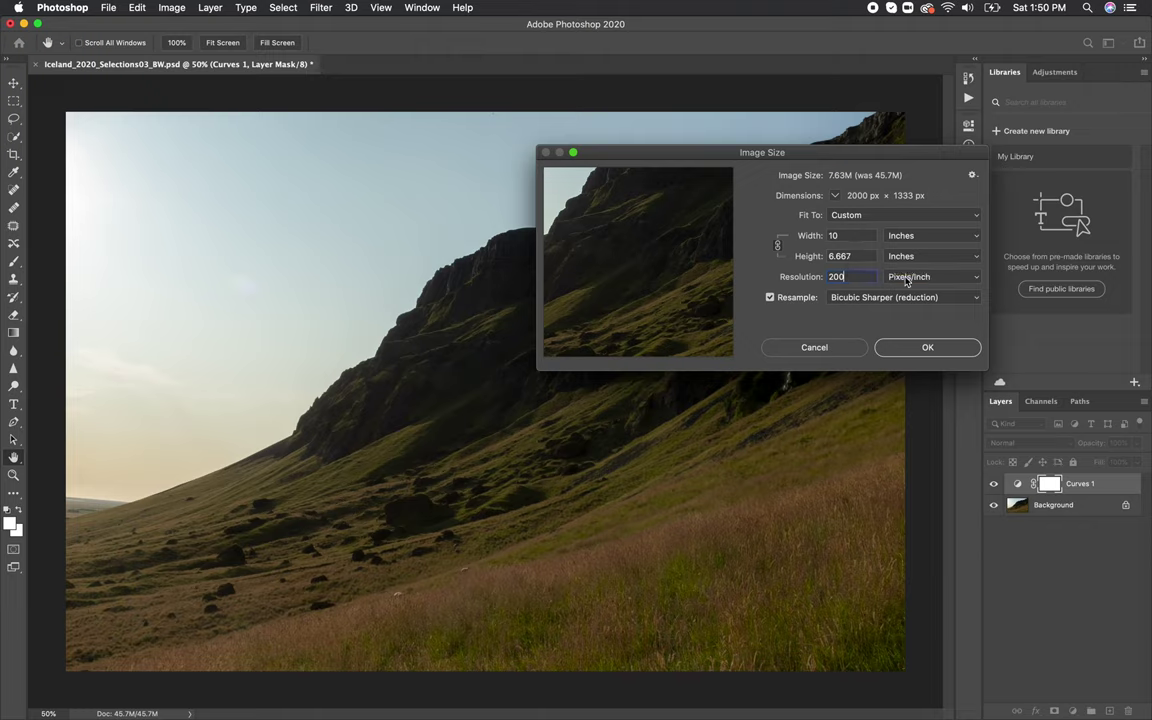
{"action": "key", "text": "BackSpace"}
{"action": "key", "text": "BackSpace"}
{"action": "key", "text": "BackSpace"}
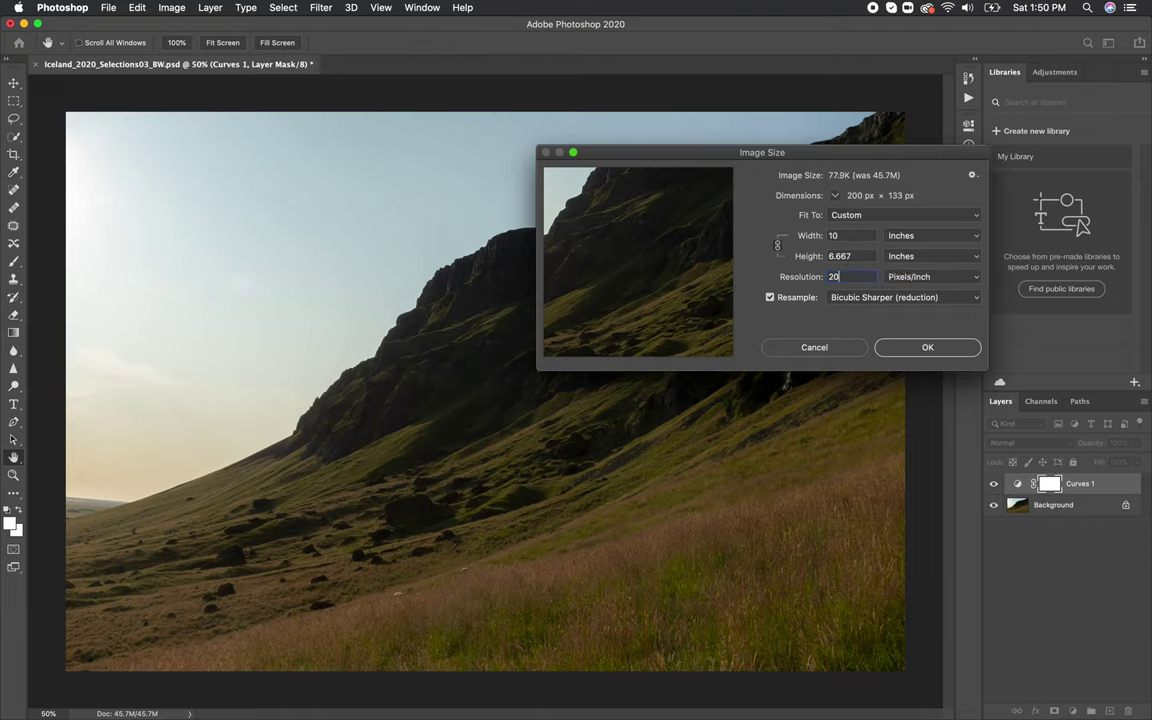
{"action": "type", "text": "900"}
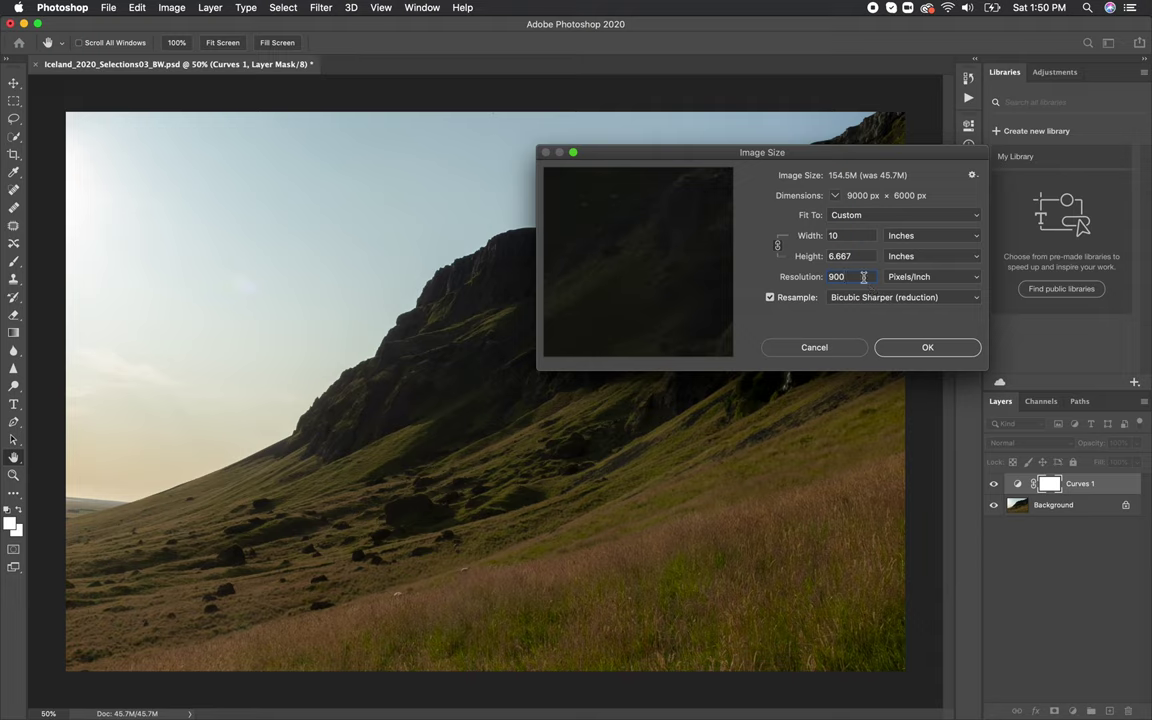
Step: Change resolution to 200 ppi, keep Bicubic Sharper, and apply the 2000 × 1333 px resize
{"action": "double_click", "coordinate": [863, 277]}
{"action": "type", "text": "200"}
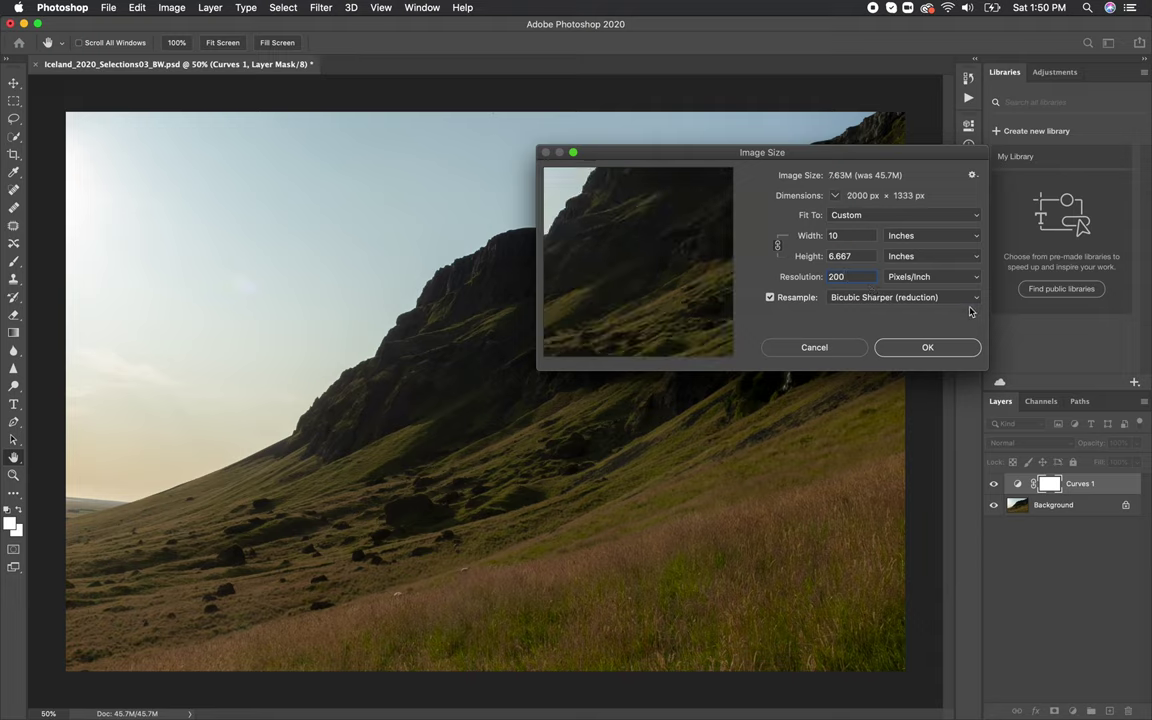
{"action": "left_click", "coordinate": [975, 297]}
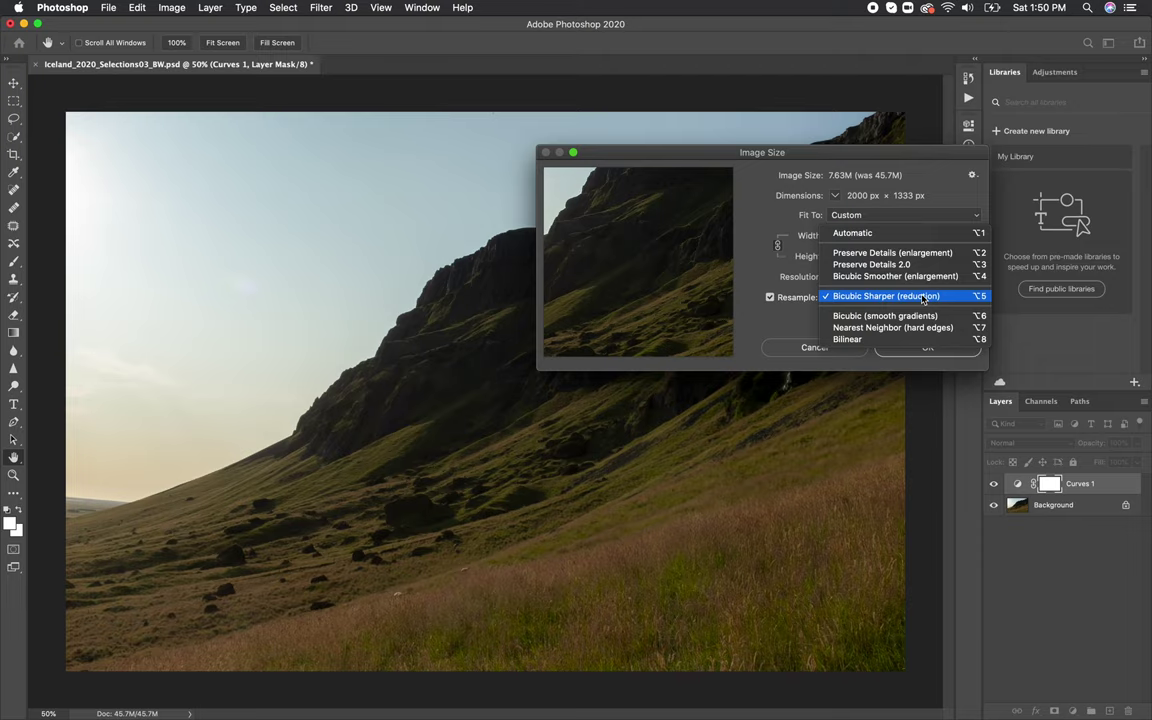
{"action": "left_click", "coordinate": [786, 328]}
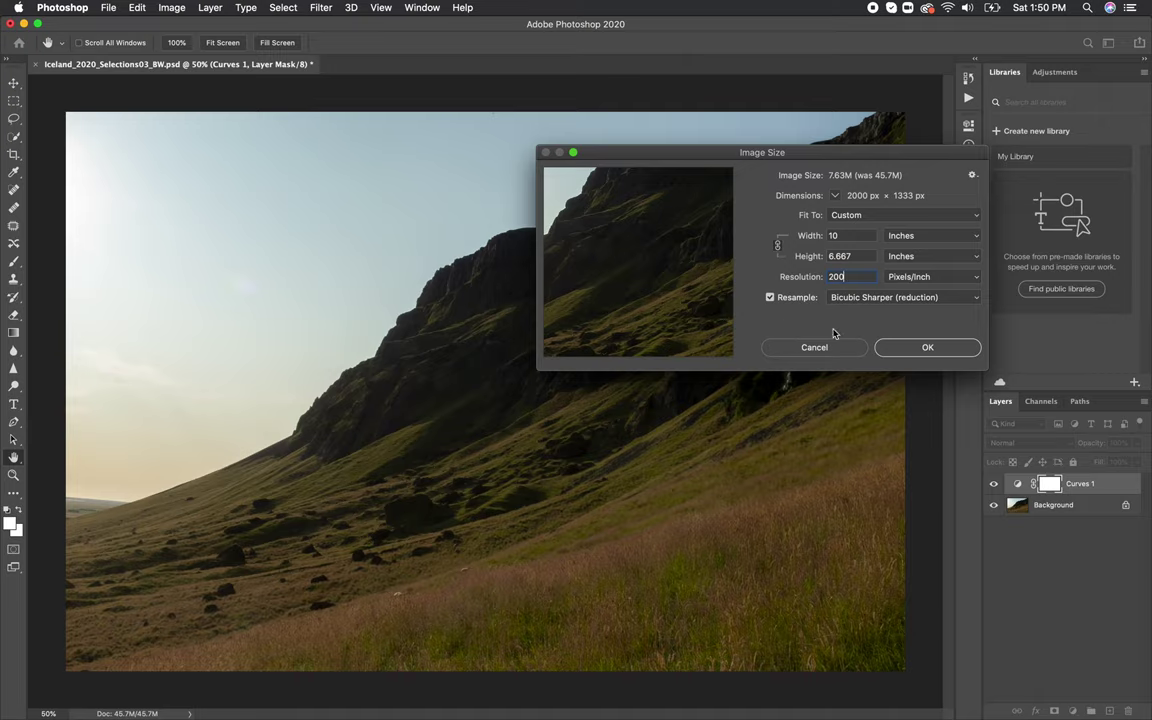
{"action": "left_click", "coordinate": [912, 348]}
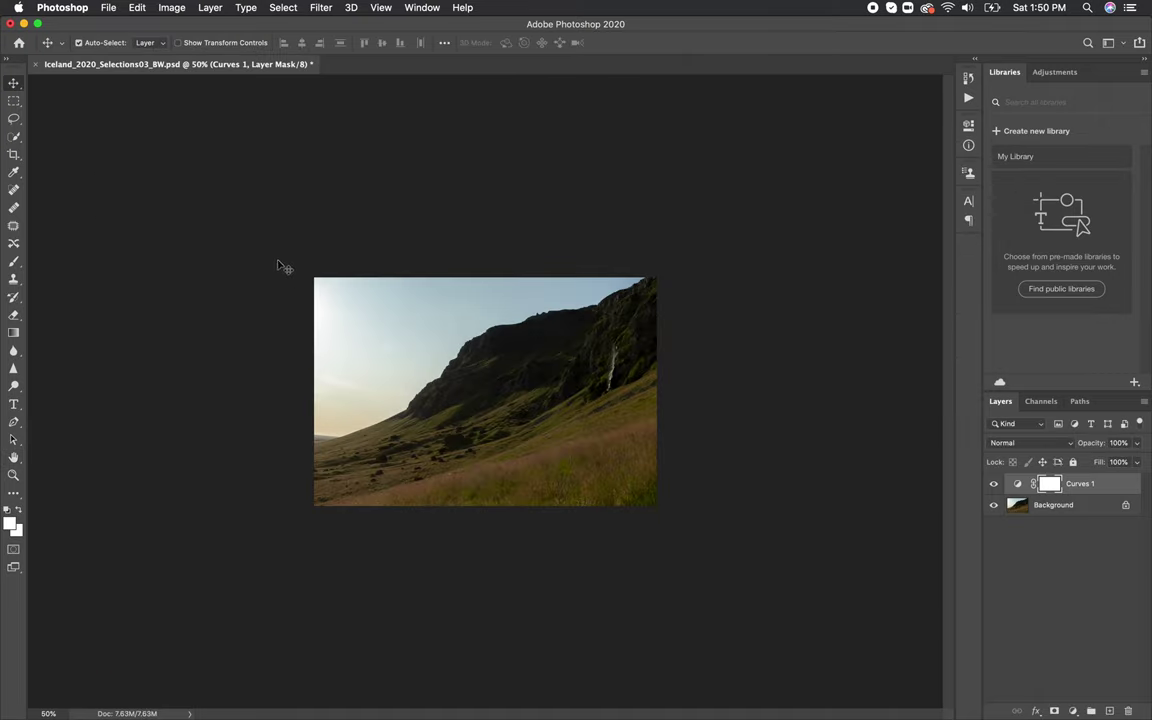
Step: Save a copy as Iceland_2020_Selections03_Smaller.psd, replacing BW in the name with Smaller
{"action": "left_click", "coordinate": [108, 8]}
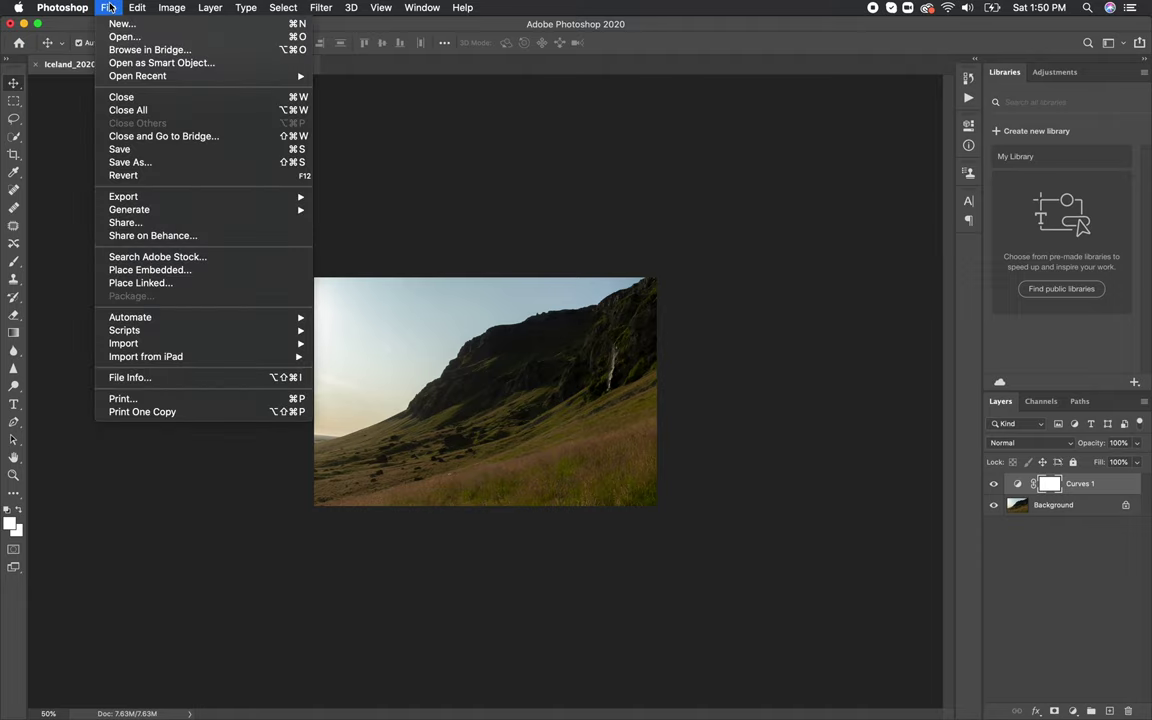
{"action": "left_click", "coordinate": [130, 162]}
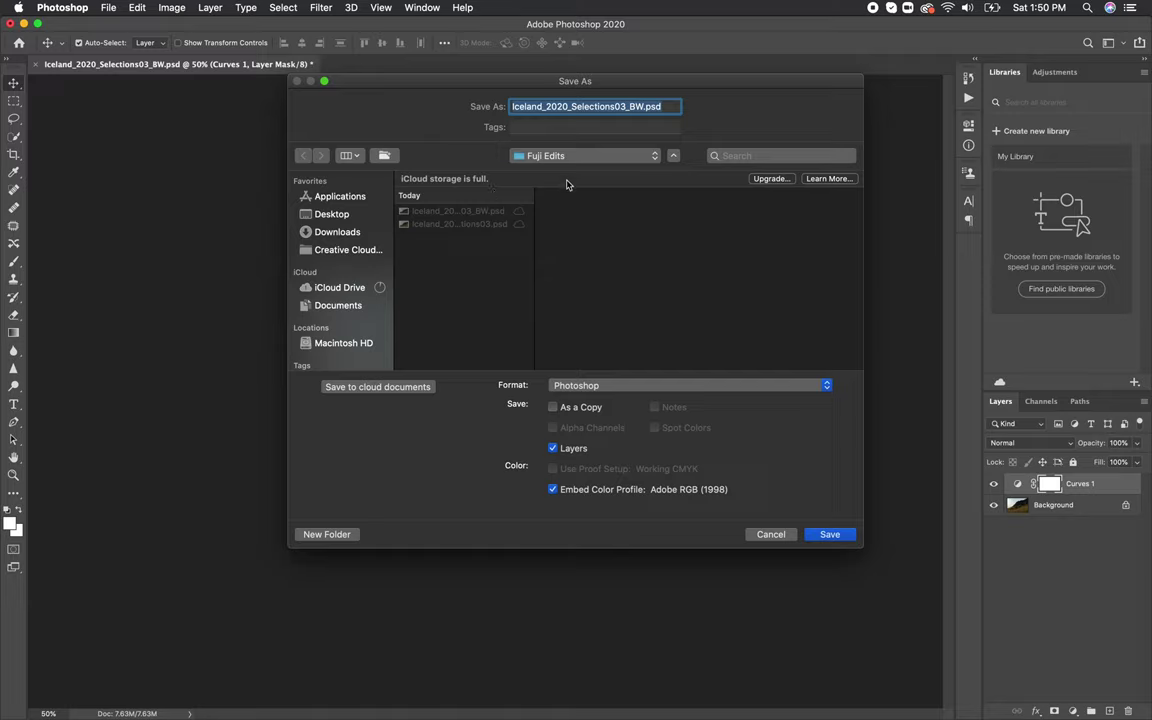
{"action": "key", "text": "Right"}
{"action": "key", "text": "BackSpace"}
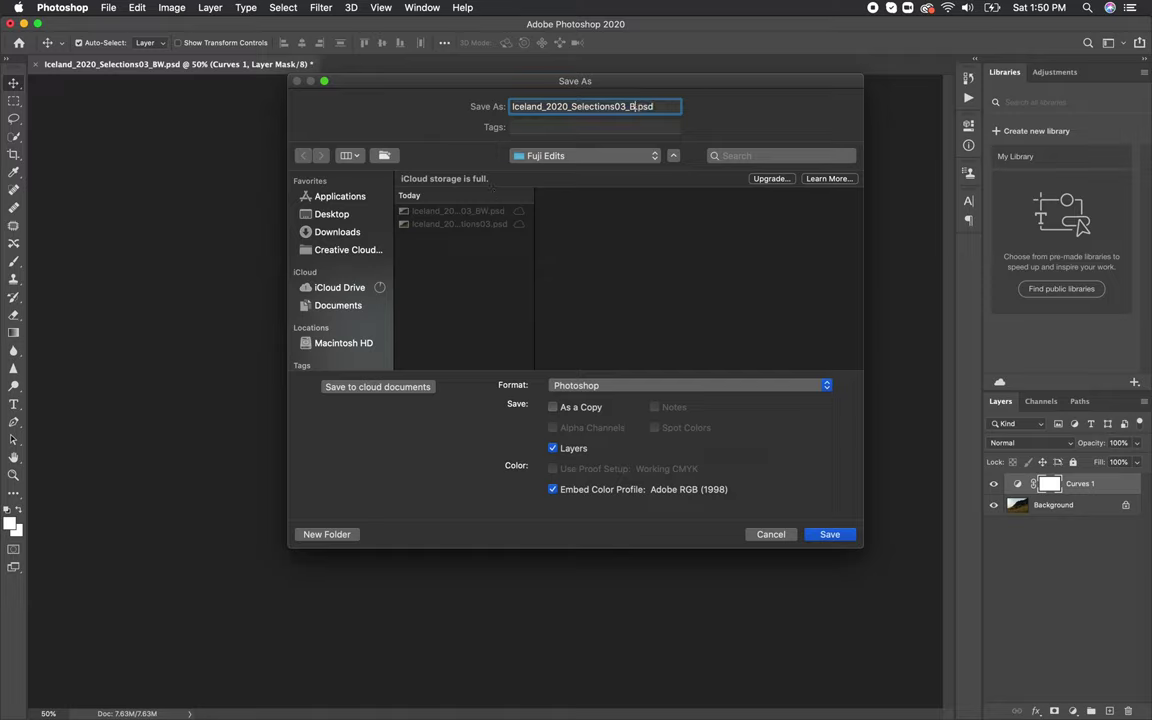
{"action": "key", "text": "BackSpace"}
{"action": "type", "text": "Smaller"}
{"action": "left_click", "coordinate": [830, 534]}
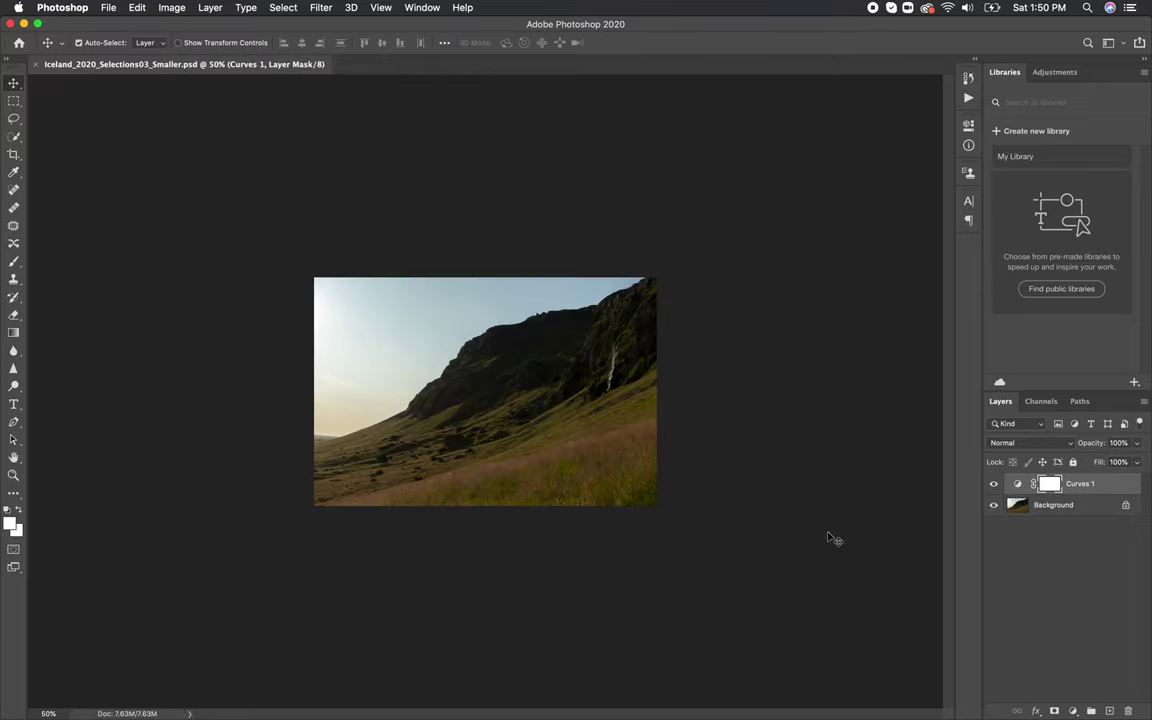